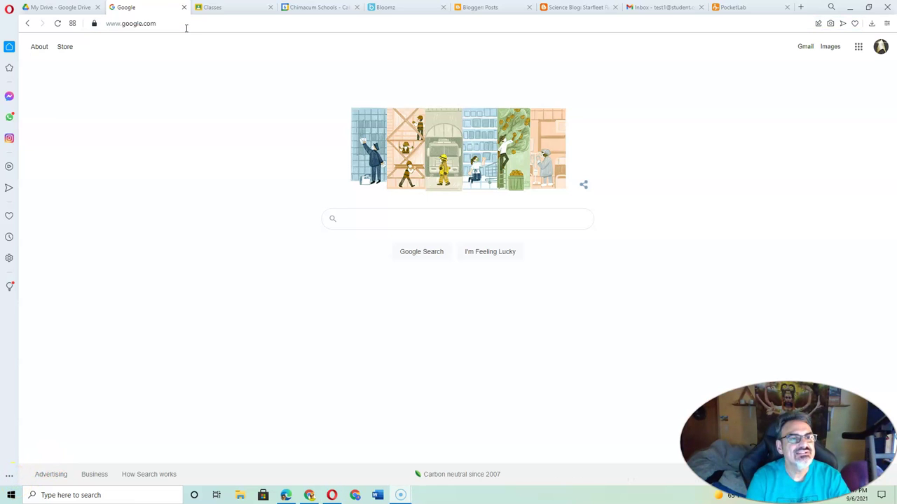
# - Replace the Opera address with game.classcraft.com/student and load it
pyautogui.click(185, 23)
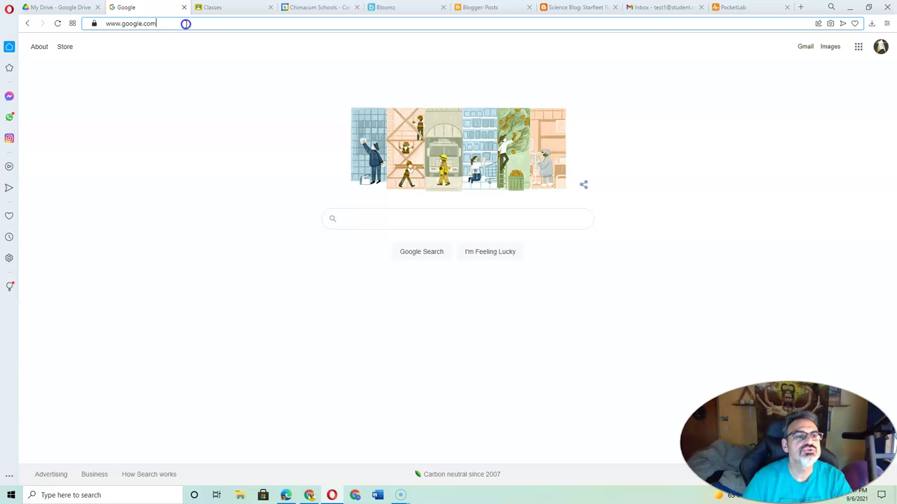
pyautogui.press('BackSpace')
pyautogui.press('BackSpace')
pyautogui.press('BackSpace')
pyautogui.press('BackSpace')
pyautogui.press('BackSpace')
pyautogui.press('BackSpace')
pyautogui.press('BackSpace')
pyautogui.press('BackSpace')
pyautogui.press('BackSpace')
pyautogui.press('BackSpace')
pyautogui.press('BackSpace')
pyautogui.press('BackSpace')
pyautogui.press('BackSpace')
pyautogui.press('BackSpace')
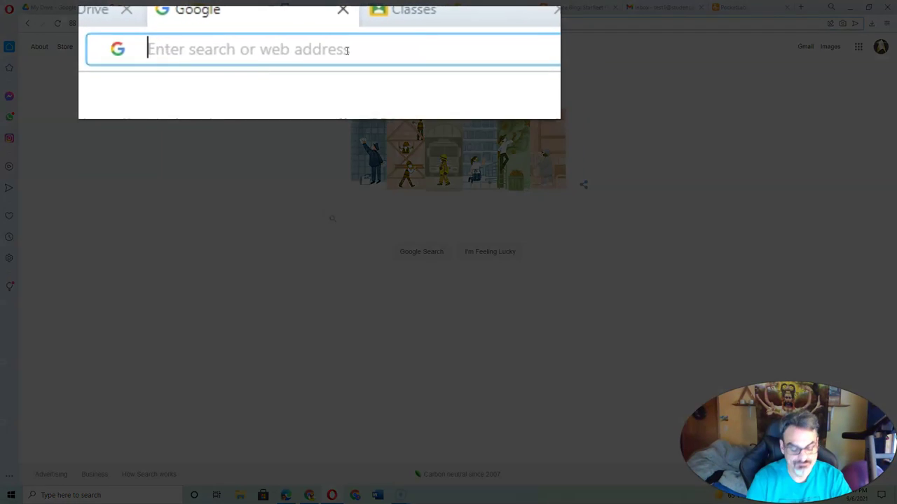
pyautogui.write('game.classcr')
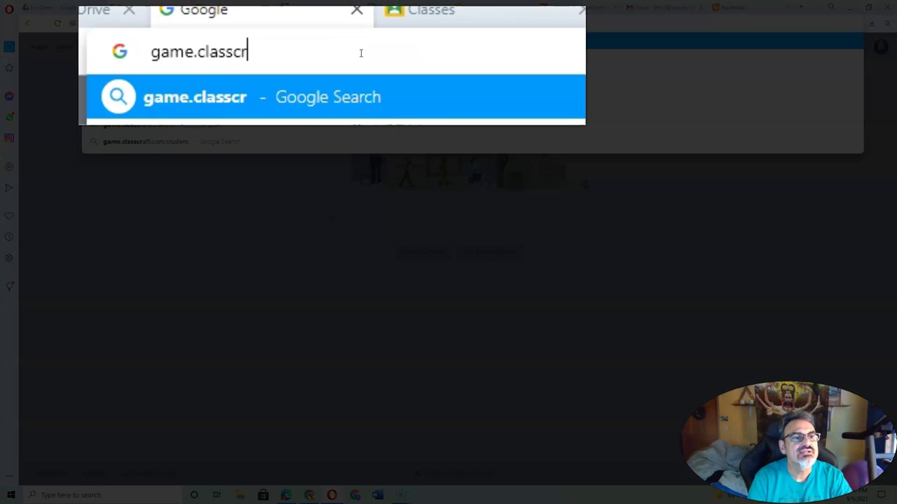
pyautogui.write('aft.com/student')
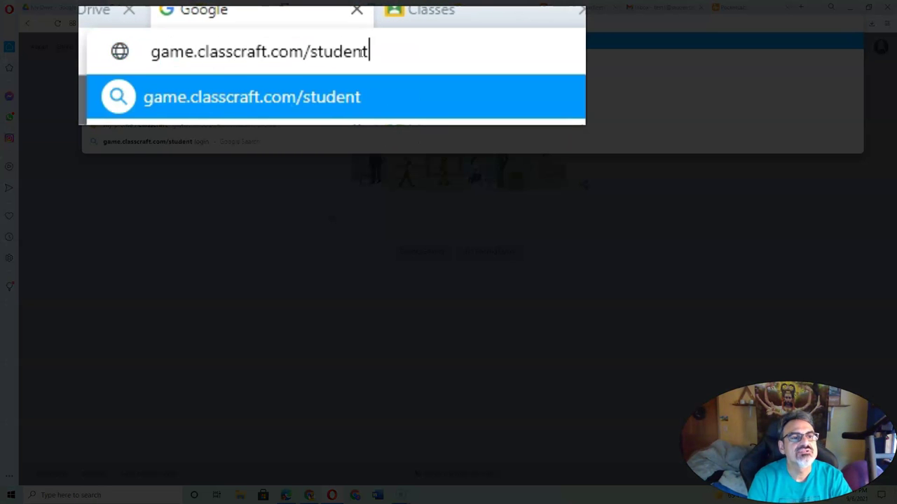
pyautogui.press('Return')
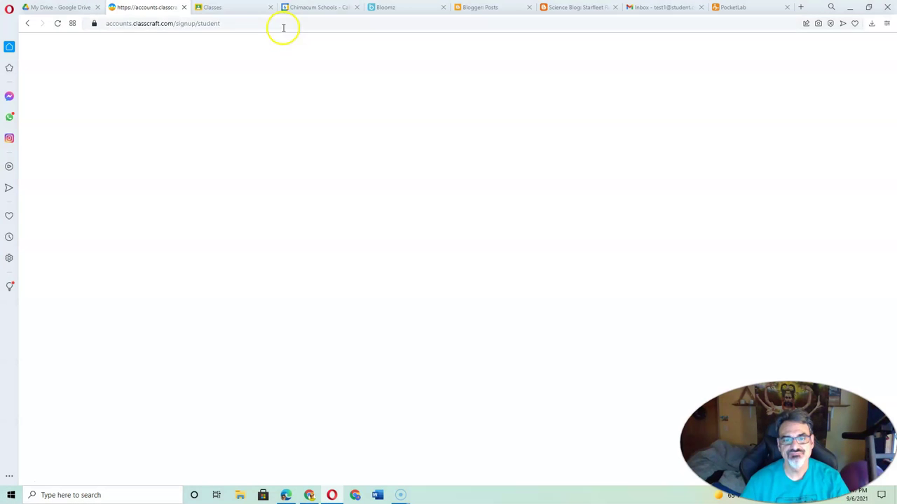
# - Fill in the saved student code and submit it
pyautogui.click(367, 143)
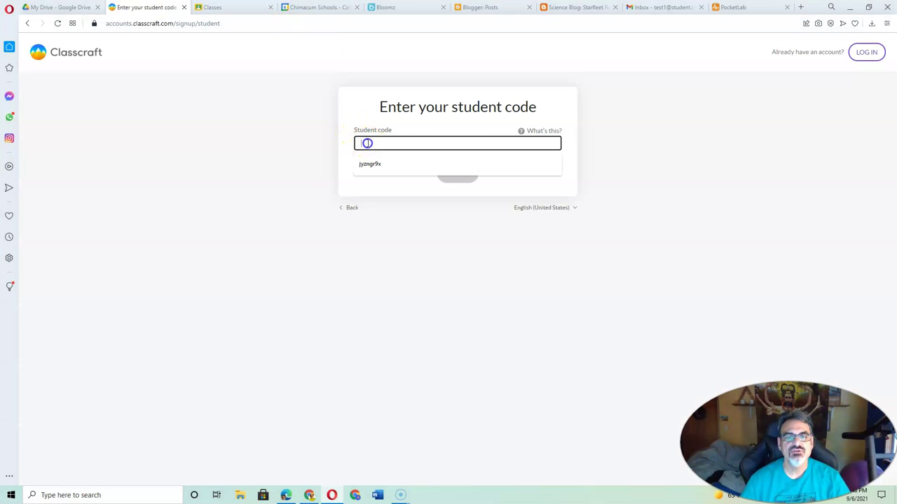
pyautogui.click(370, 163)
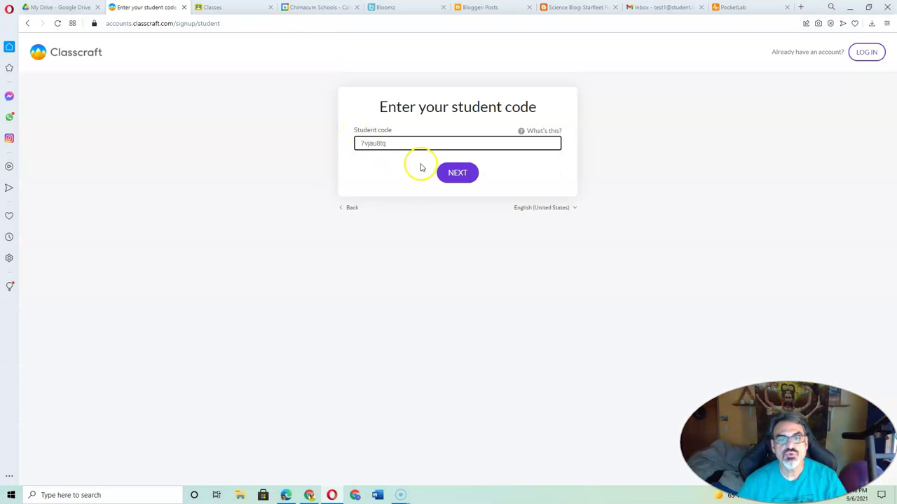
pyautogui.click(452, 174)
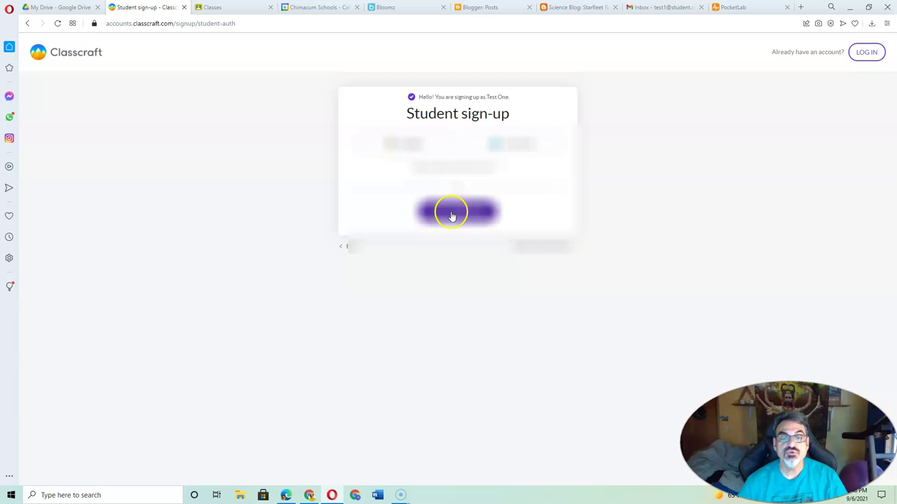
# - Sign up with a username, set and confirm a password, and continue into the class app
pyautogui.click(451, 211)
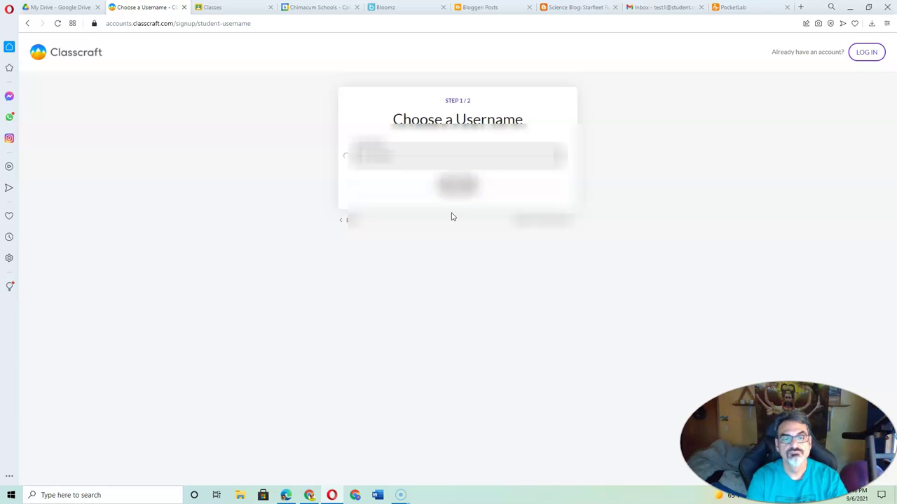
pyautogui.click(459, 199)
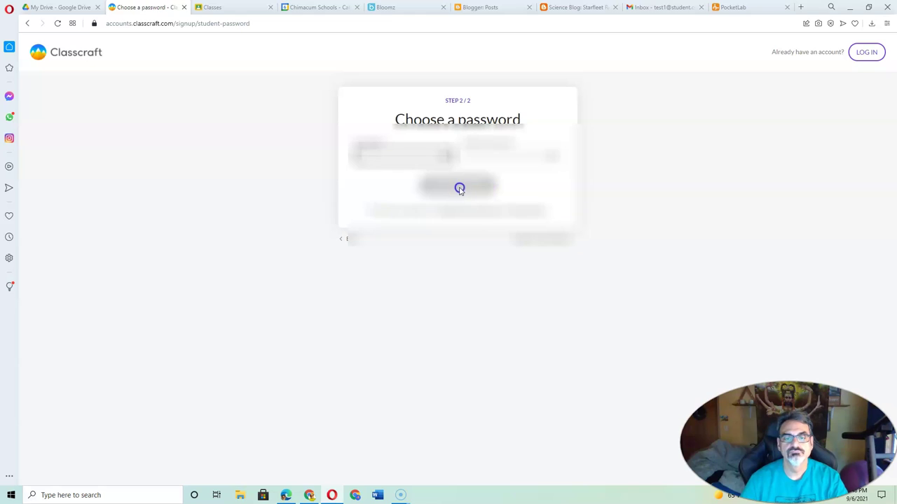
pyautogui.click(416, 155)
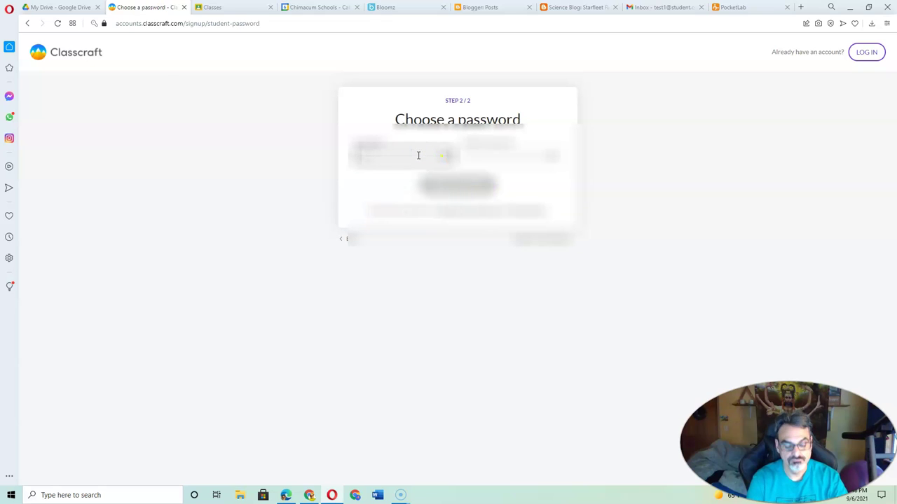
pyautogui.press('Tab')
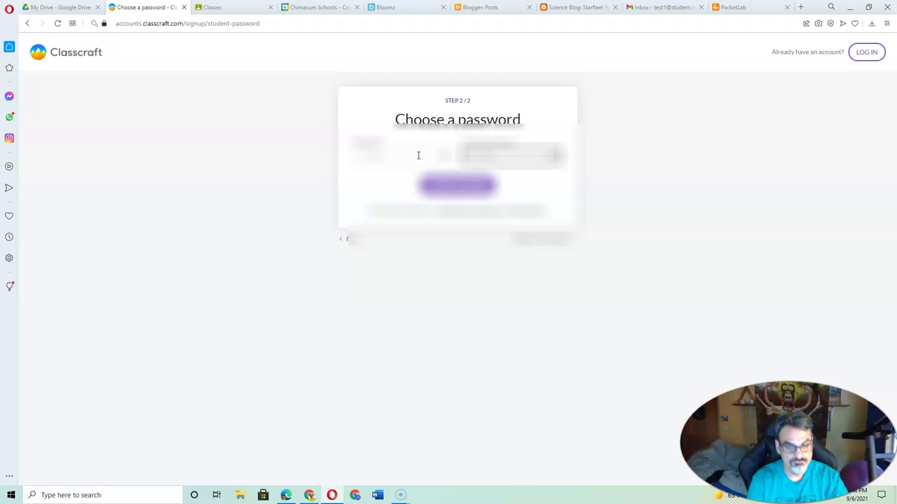
pyautogui.click(418, 176)
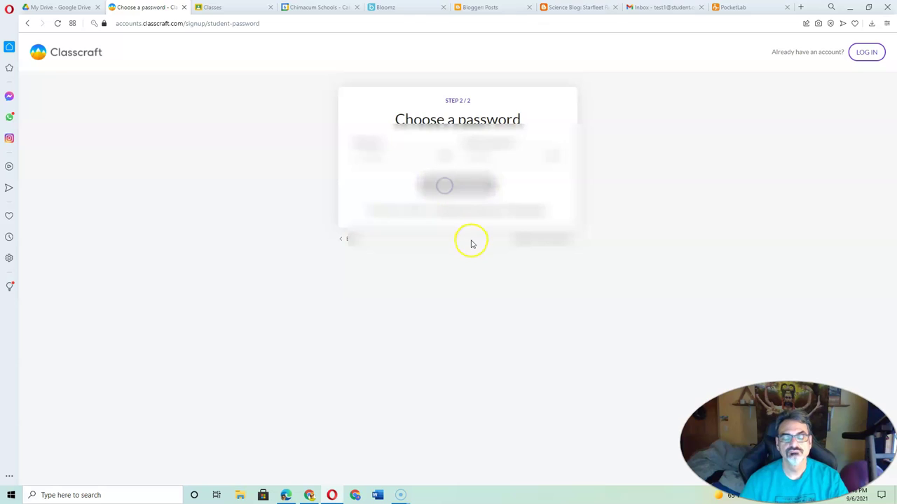
pyautogui.click(460, 265)
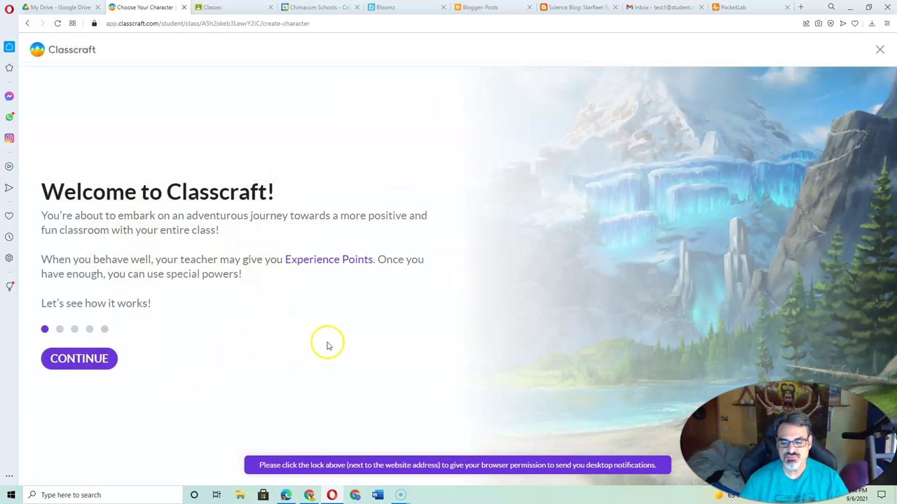
# - Advance through the intro slides on character, powers, customization and pets, then Get Started
pyautogui.click(77, 360)
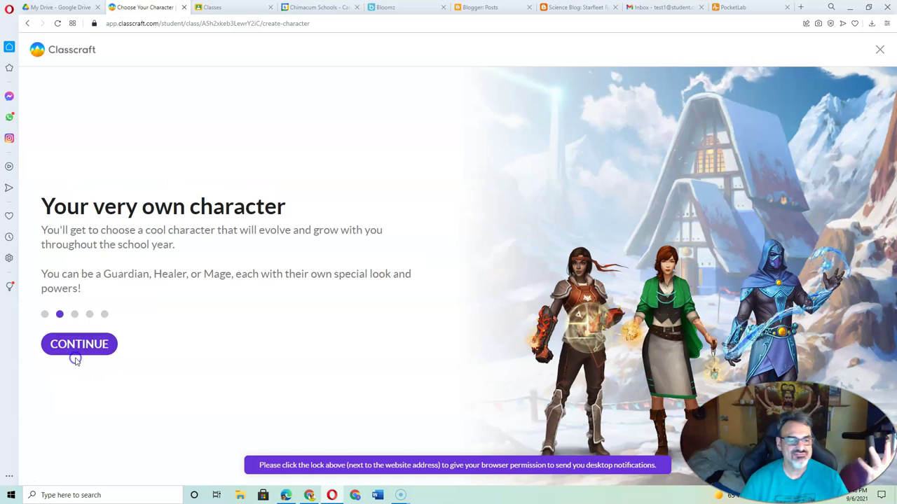
pyautogui.click(83, 348)
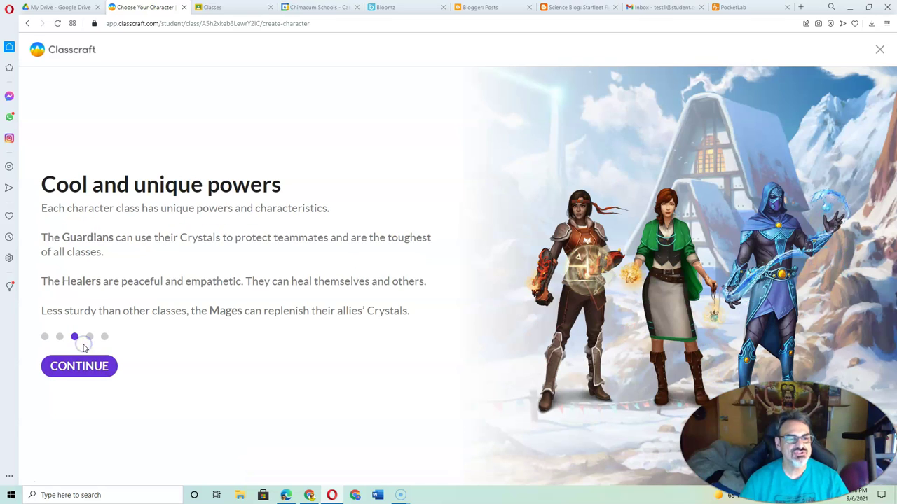
pyautogui.click(82, 367)
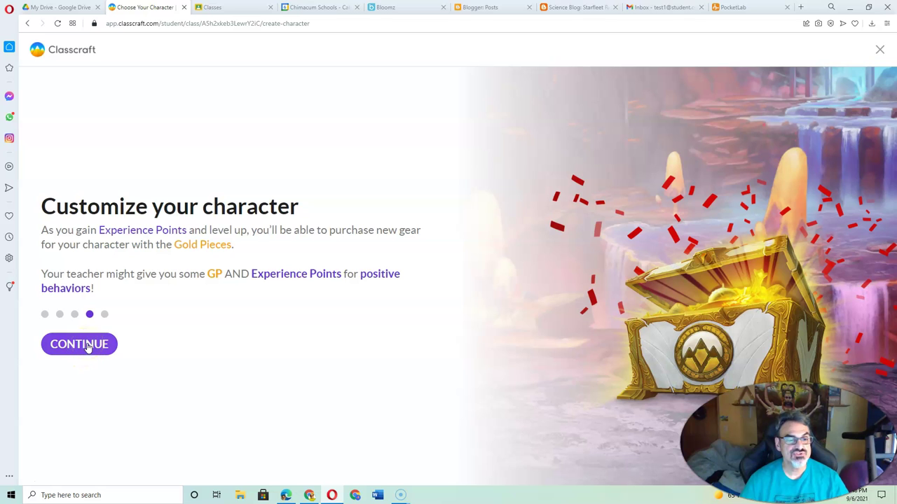
pyautogui.click(89, 349)
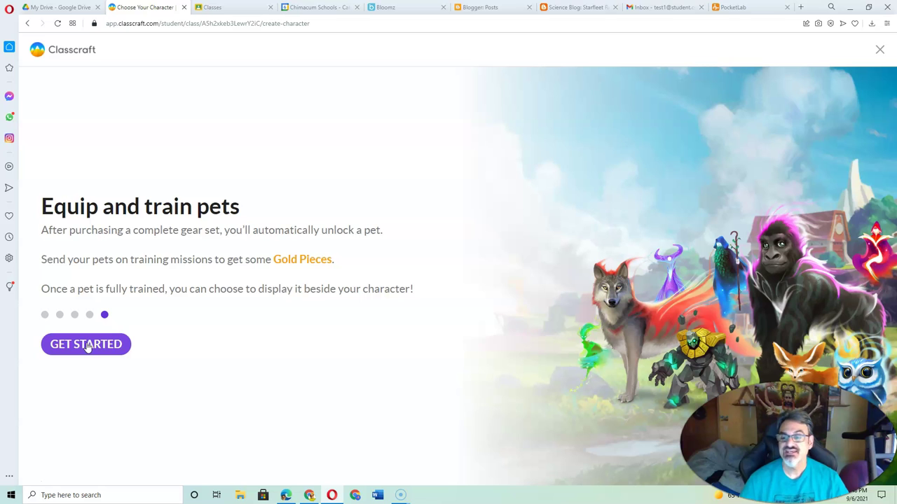
pyautogui.click(87, 346)
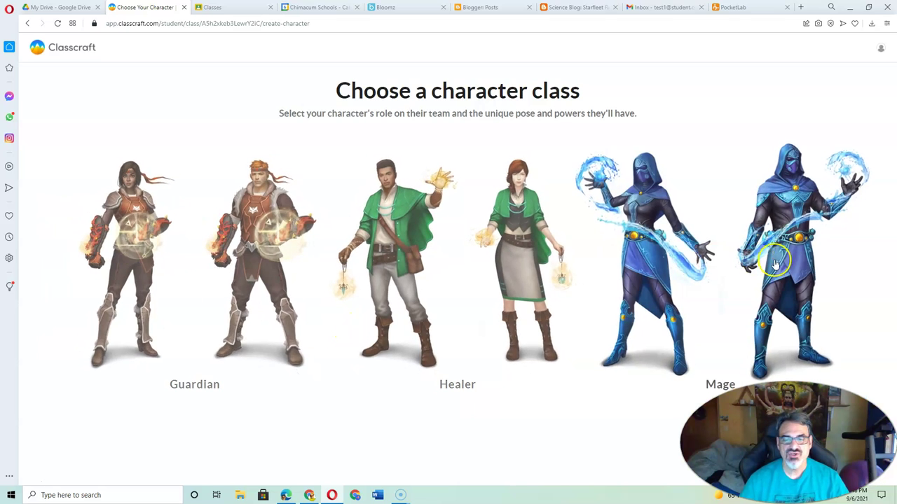
# - Select the Healer class and continue to the appearance choices
pyautogui.click(540, 277)
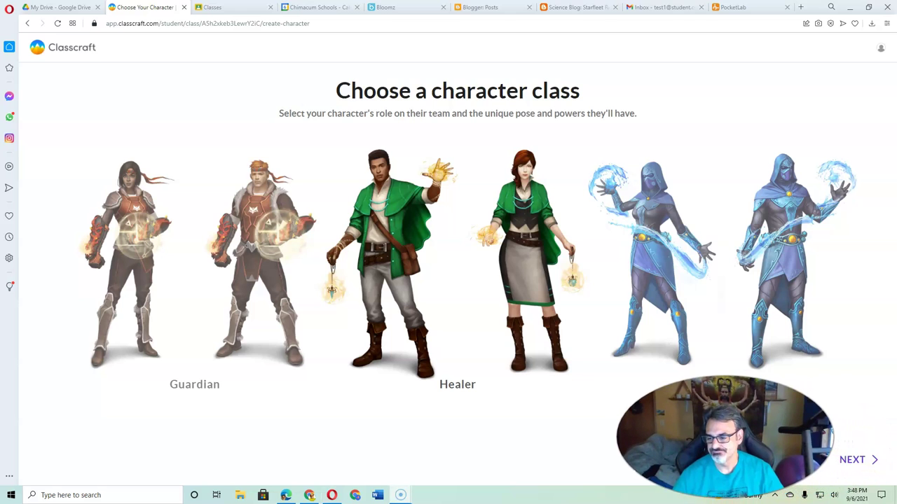
pyautogui.click(850, 459)
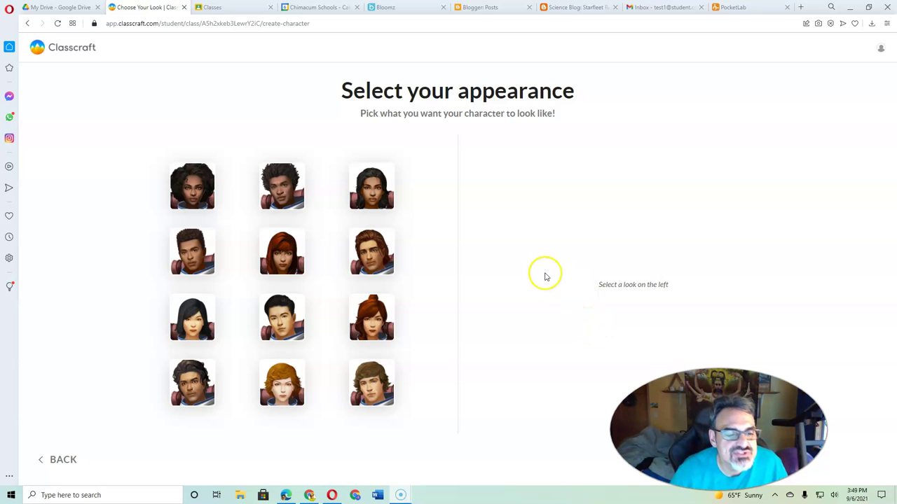
# - Pick the bottom-left Healer look, confirm it, and start the class from Congratulations
pyautogui.click(352, 309)
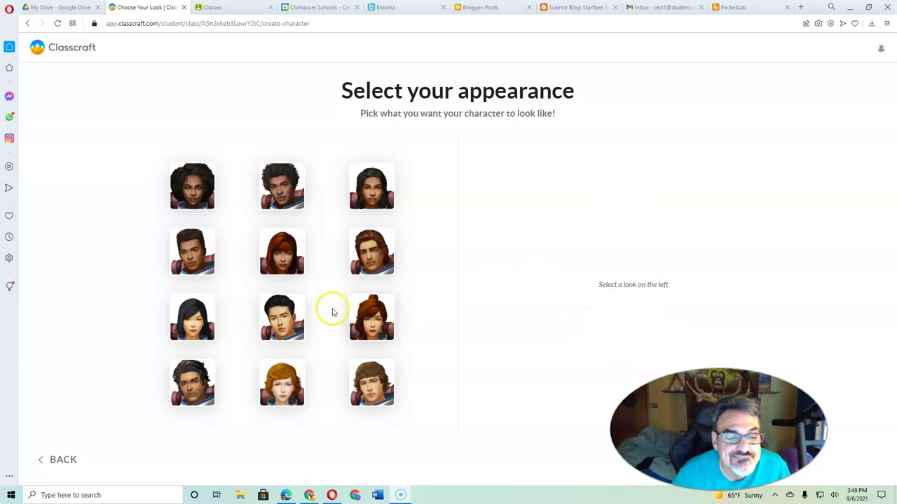
pyautogui.click(196, 384)
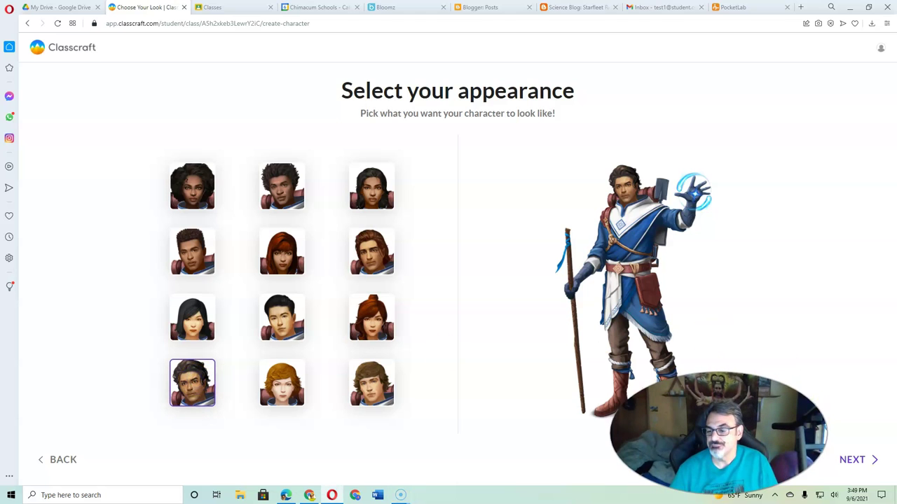
pyautogui.click(849, 460)
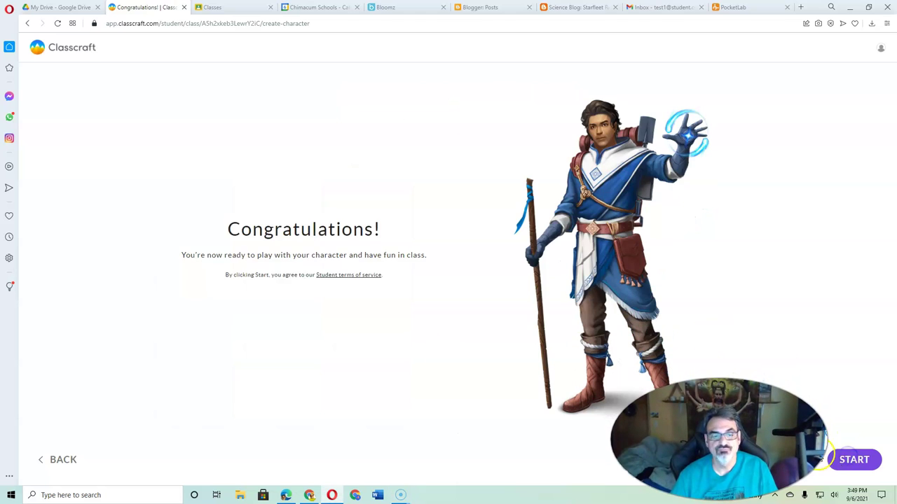
pyautogui.click(860, 460)
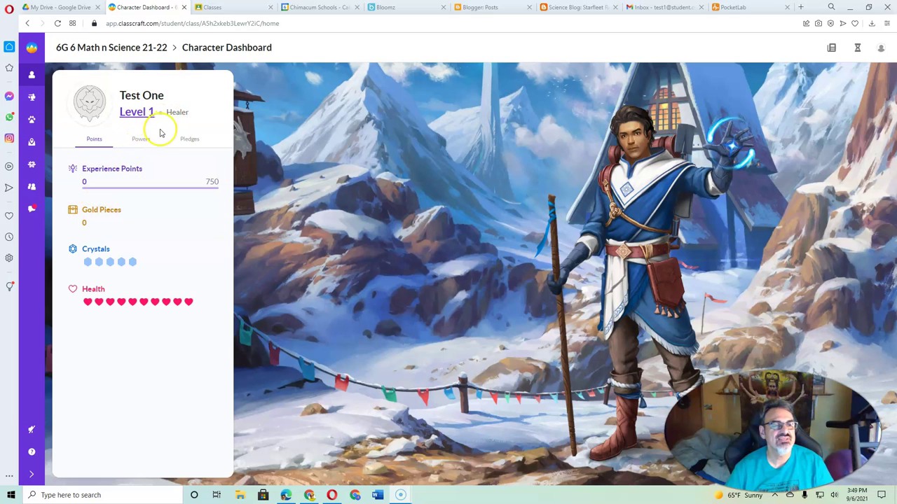
# - Check the Powers and Pledges tabs, then return to the Points summary
pyautogui.click(141, 144)
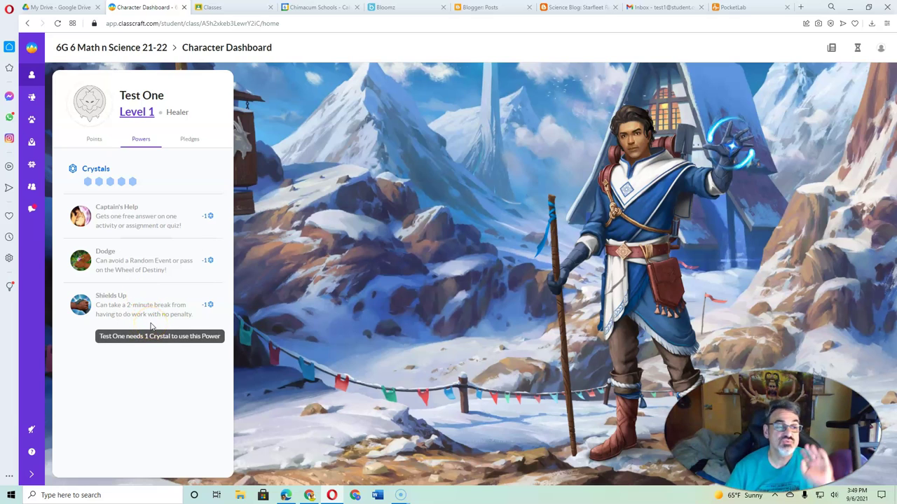
pyautogui.click(184, 141)
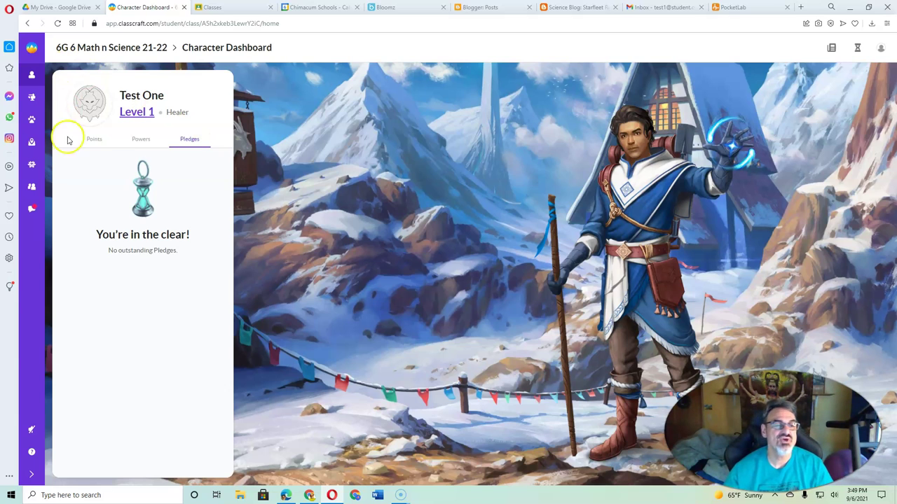
pyautogui.click(89, 140)
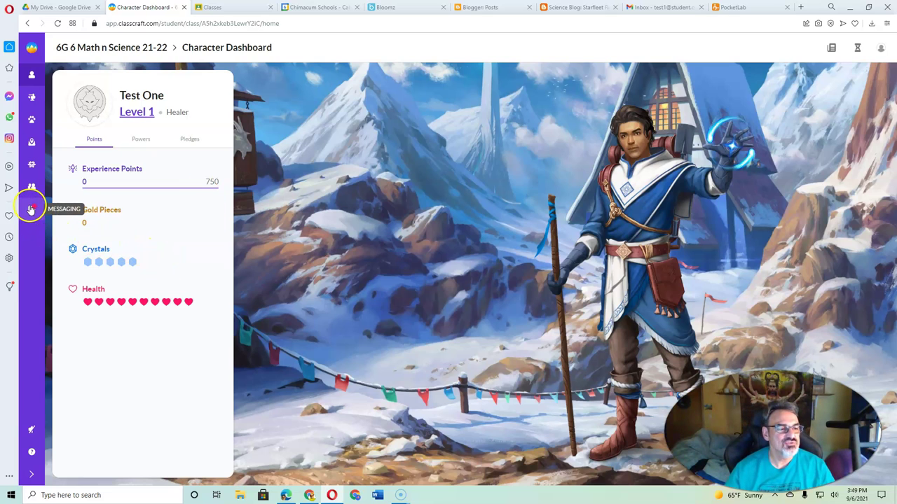
# - Read the Class announcement in Messaging, then open the 6th Grade conversation
pyautogui.click(31, 210)
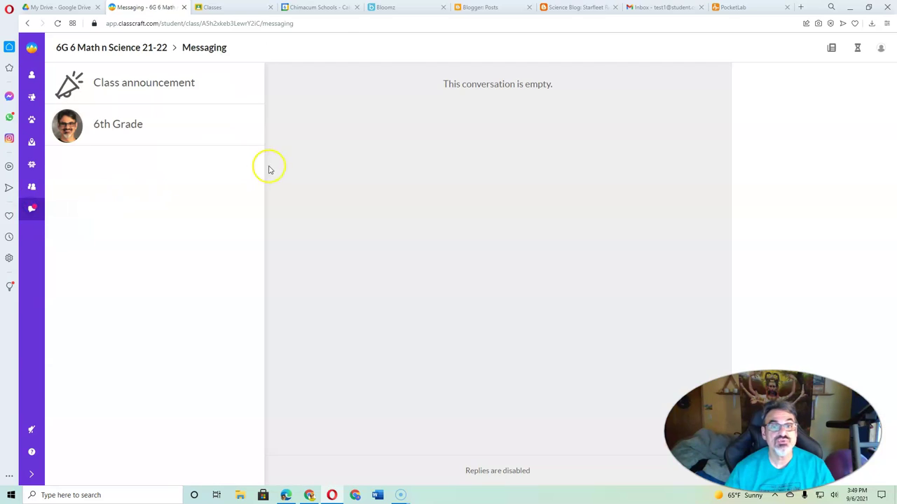
pyautogui.click(126, 92)
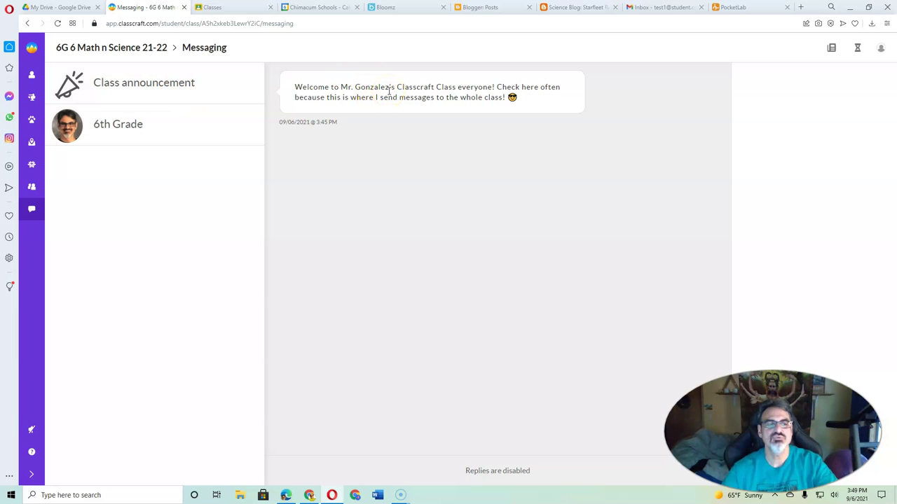
pyautogui.click(133, 126)
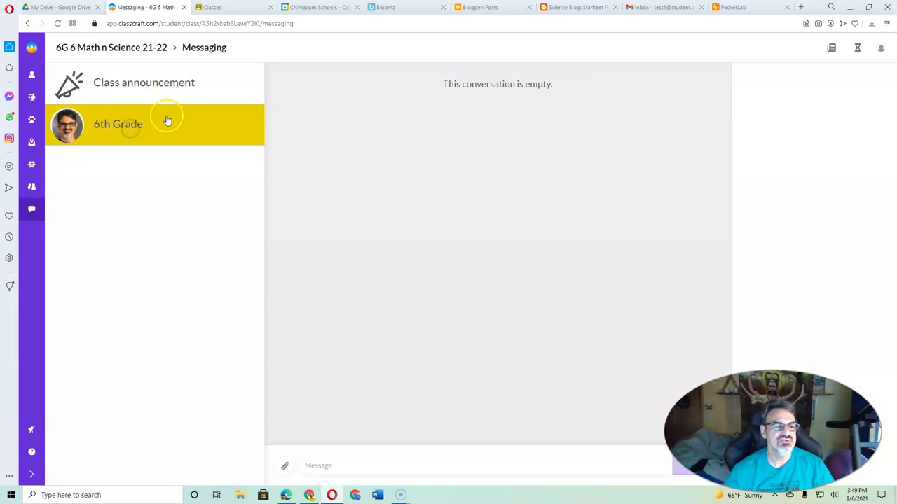
# - Open the Students dashboard and switch to the table-grouped list view
pyautogui.click(33, 187)
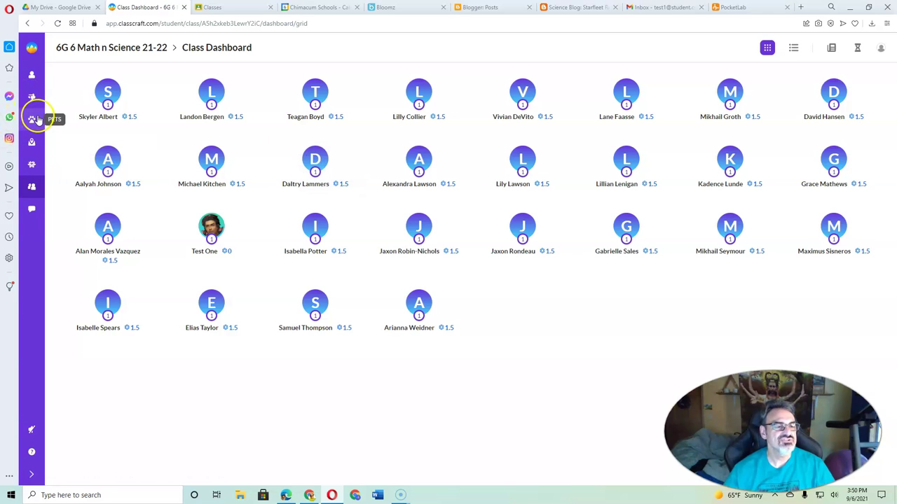
pyautogui.moveTo(540, 268)
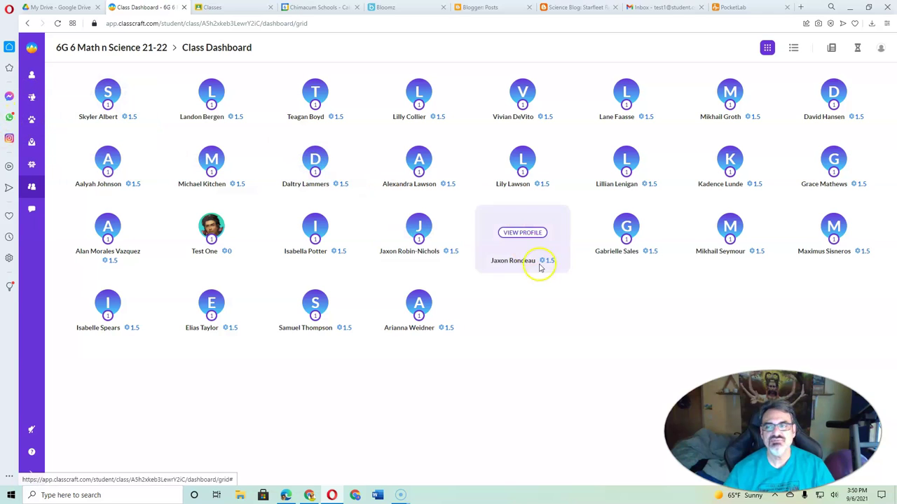
pyautogui.click(792, 48)
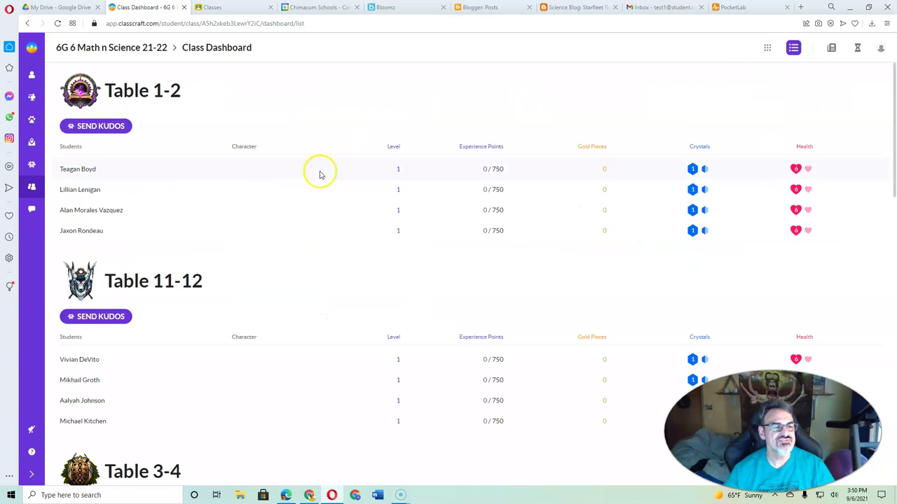
pyautogui.scroll(-2, 320, 175)
pyautogui.scroll(2, 301, 217)
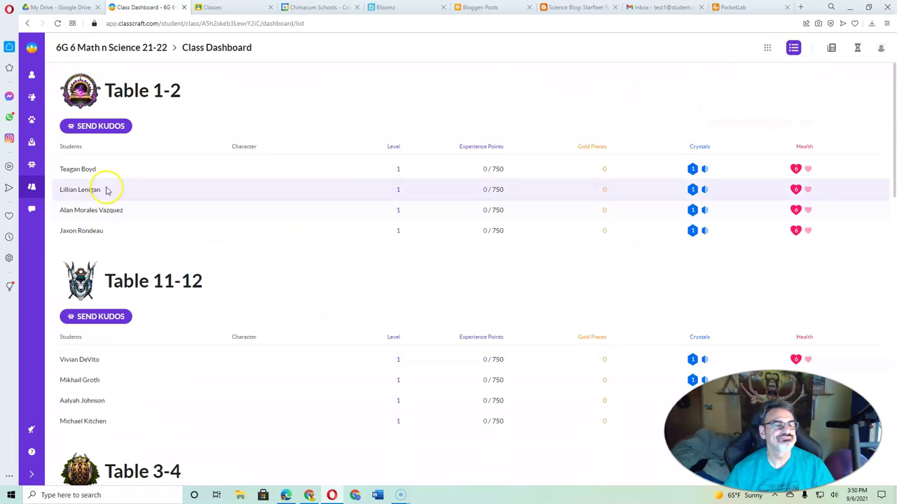
# - On the Pets page, return to Sam the parrot and start Feathered Frenzy training
pyautogui.click(31, 121)
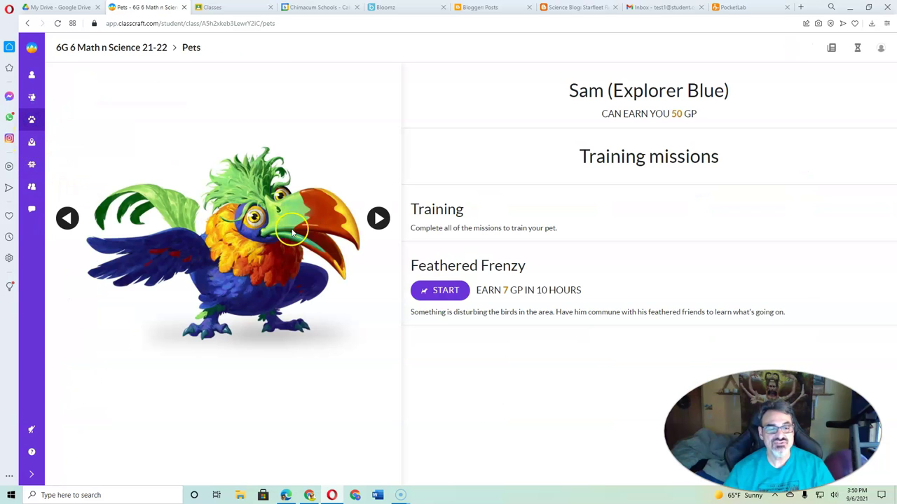
pyautogui.click(378, 218)
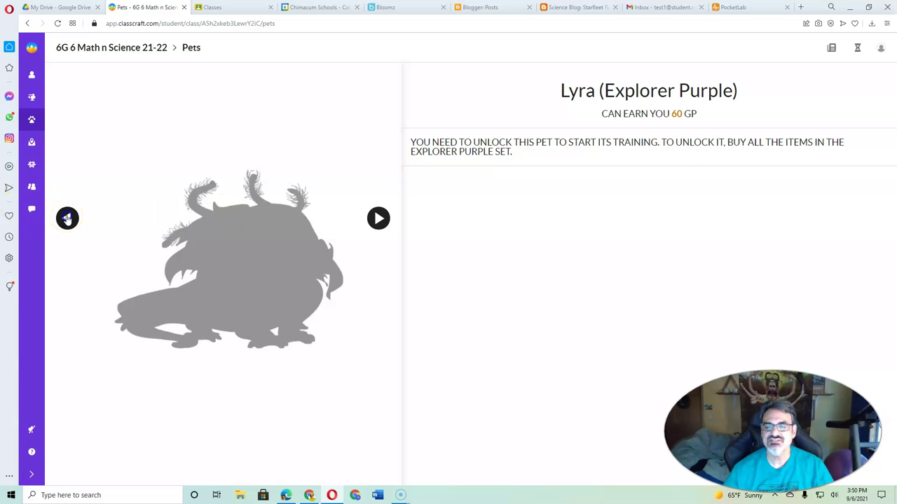
pyautogui.click(68, 218)
pyautogui.click(426, 290)
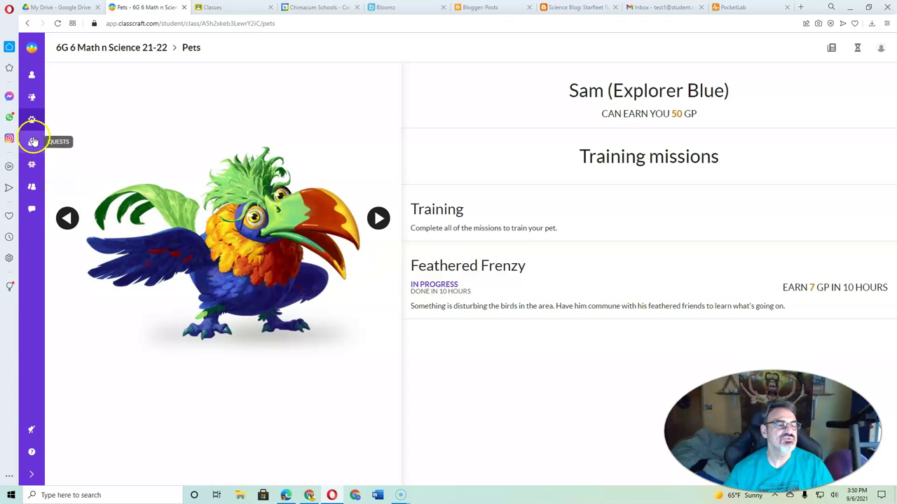
# - Open the Equipment pet category and preview the pets forward through to Sam
pyautogui.click(31, 97)
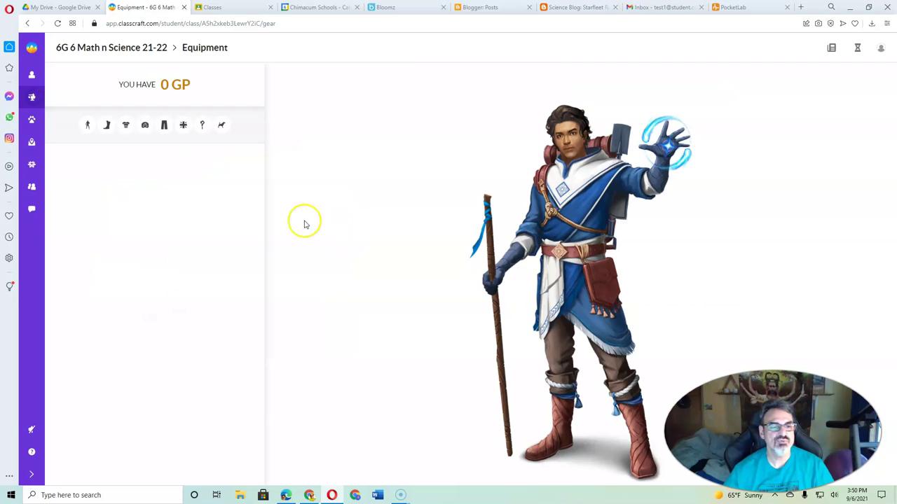
pyautogui.click(220, 124)
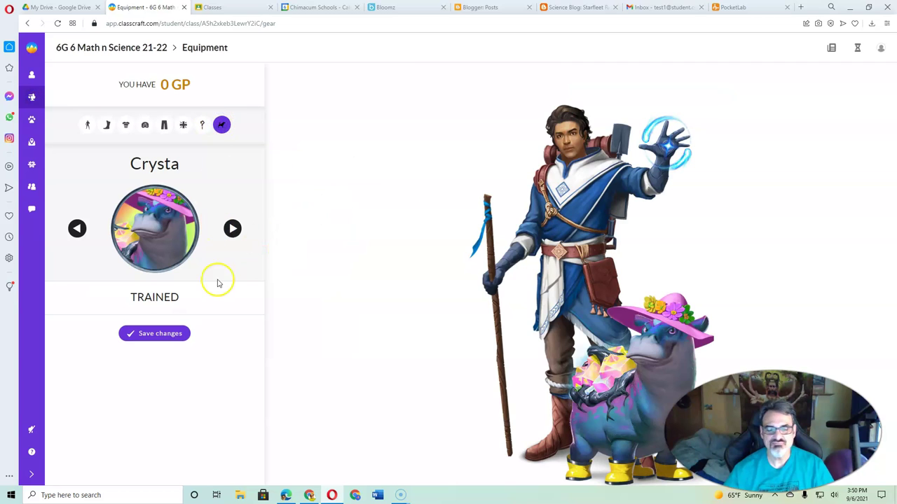
pyautogui.click(229, 231)
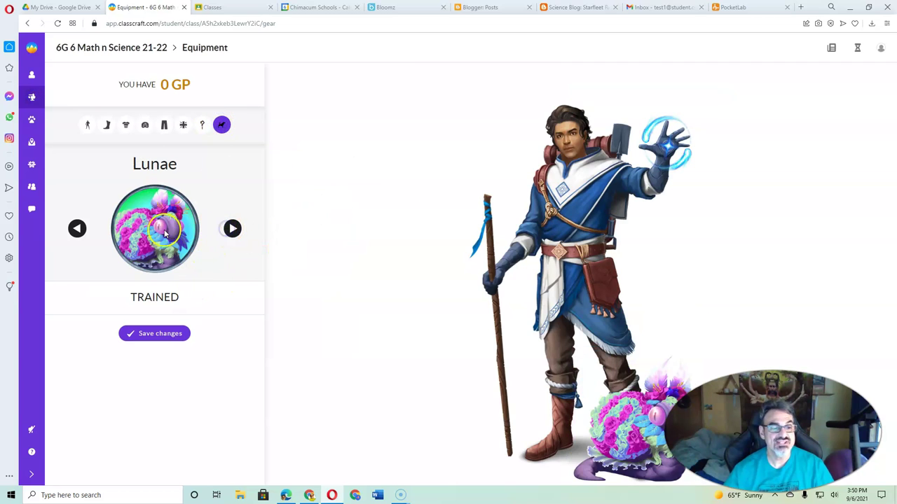
pyautogui.click(232, 233)
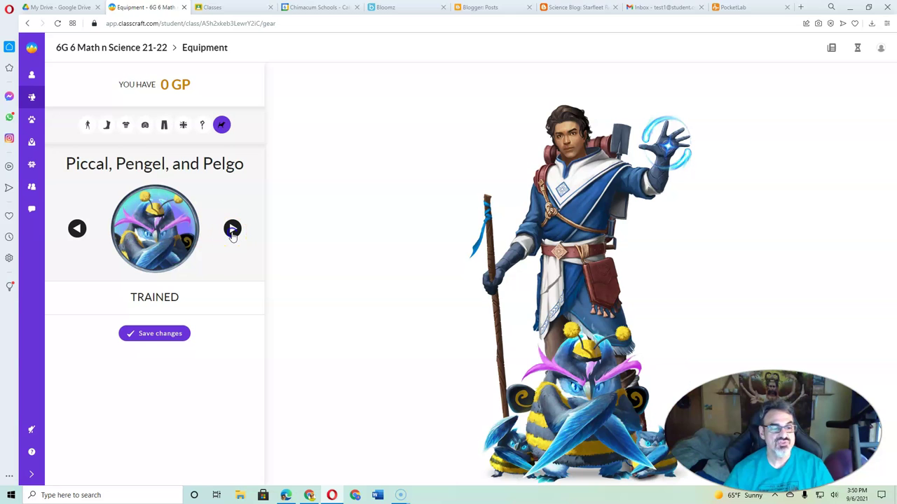
pyautogui.click(233, 231)
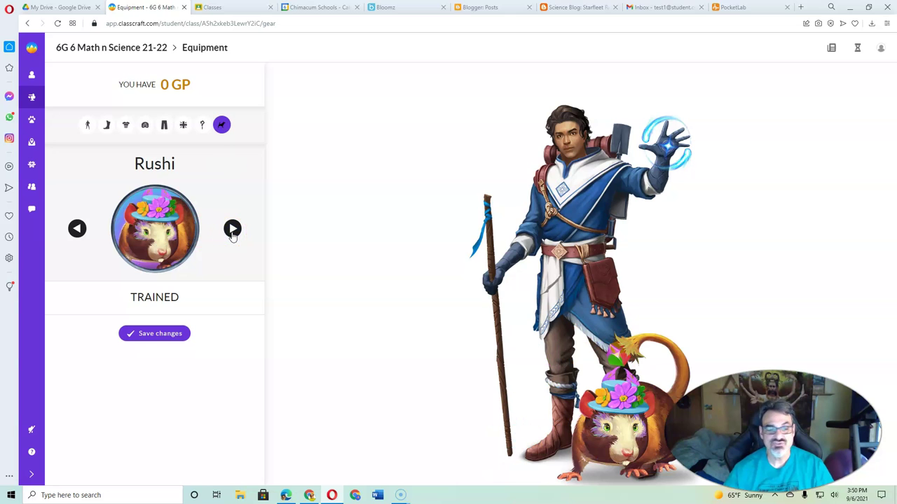
pyautogui.click(231, 231)
pyautogui.click(232, 231)
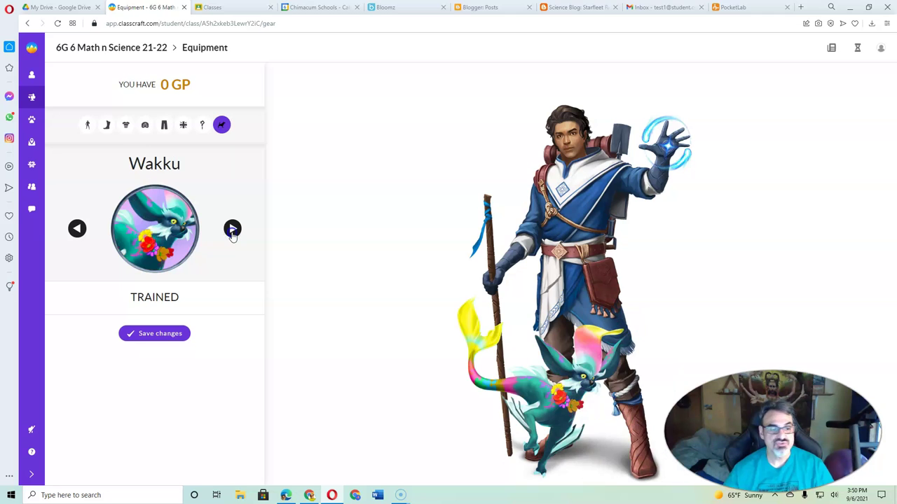
pyautogui.click(232, 231)
pyautogui.click(232, 231)
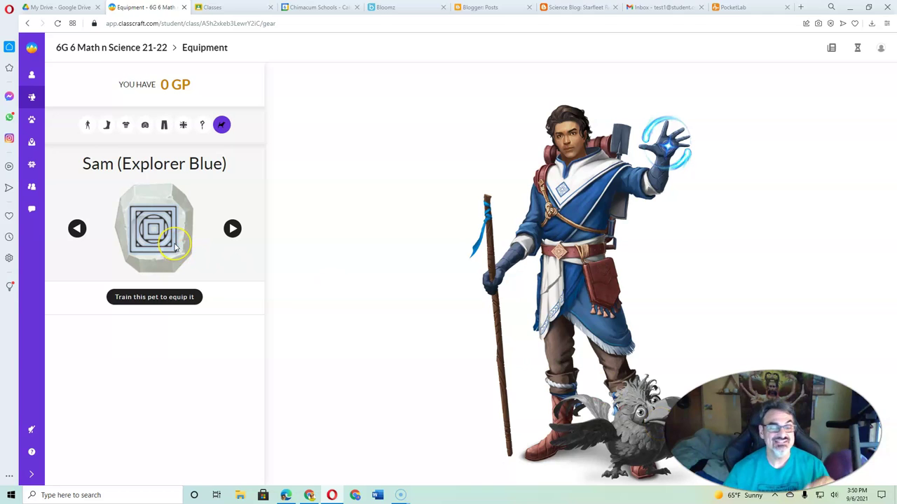
# - Step back to the rat pet Rushi and save it as the equipped pet
pyautogui.click(77, 228)
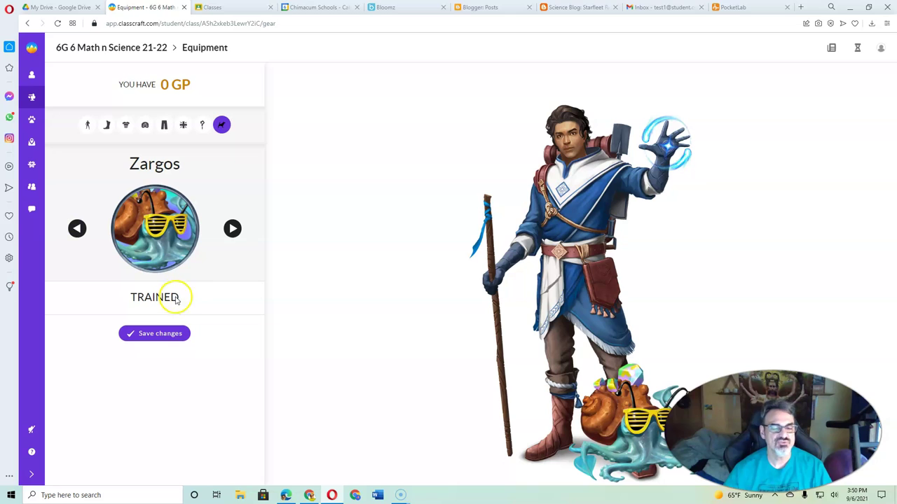
pyautogui.click(77, 229)
pyautogui.click(78, 231)
pyautogui.click(77, 231)
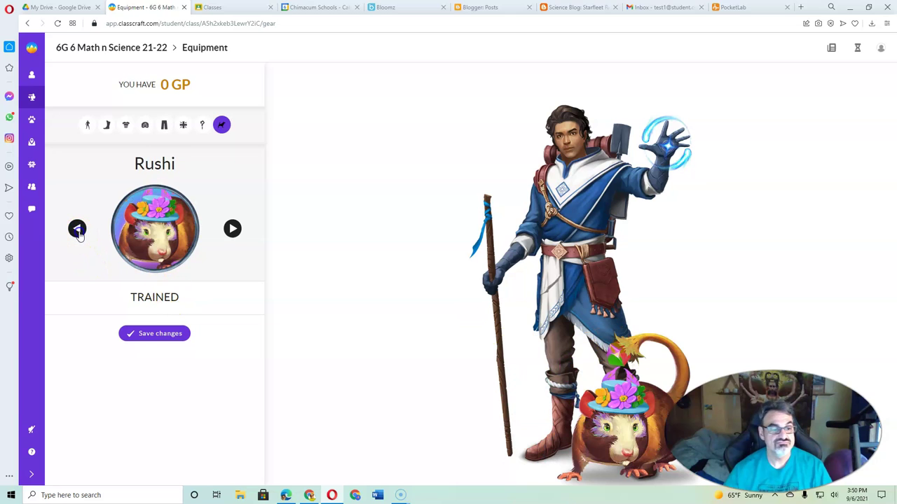
pyautogui.click(77, 230)
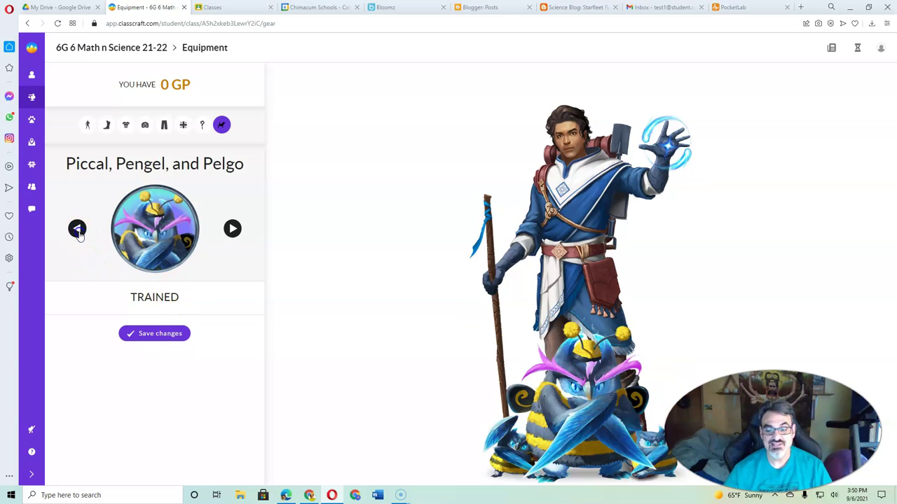
pyautogui.click(232, 228)
pyautogui.click(160, 336)
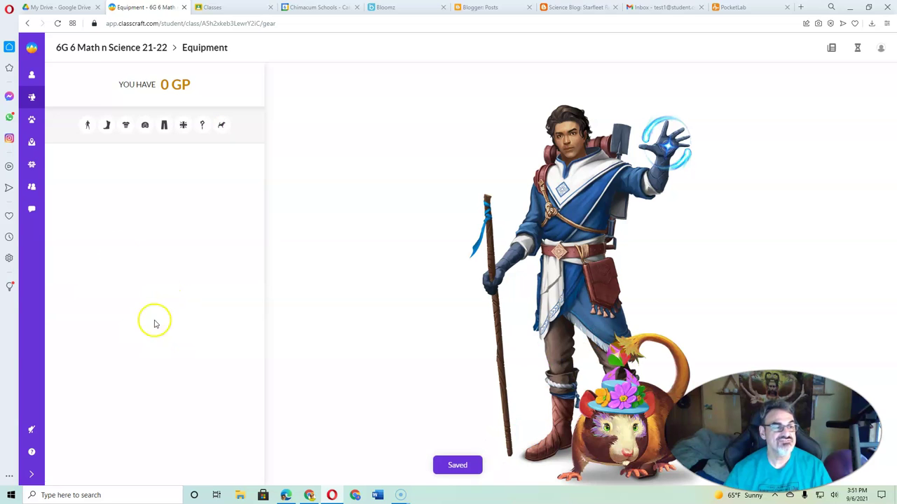
# - View the Healer with the rat pet on My Character, then check the empty Quests page
pyautogui.click(33, 76)
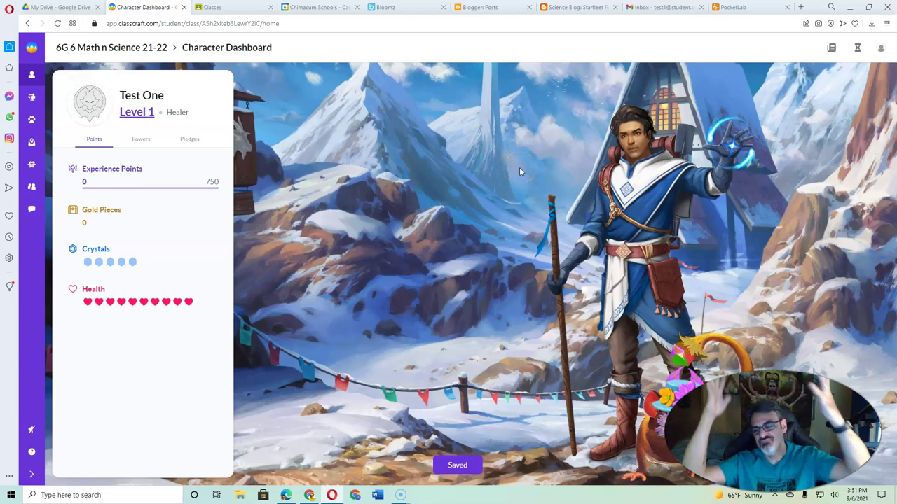
pyautogui.click(31, 142)
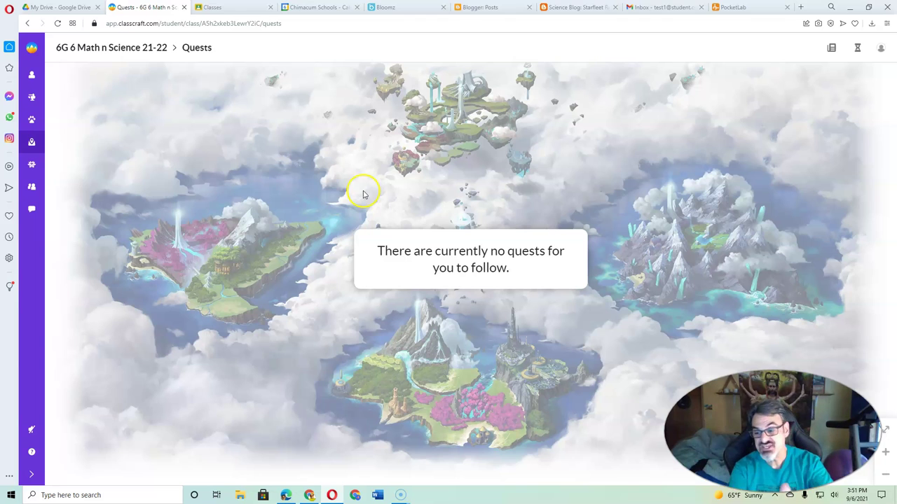